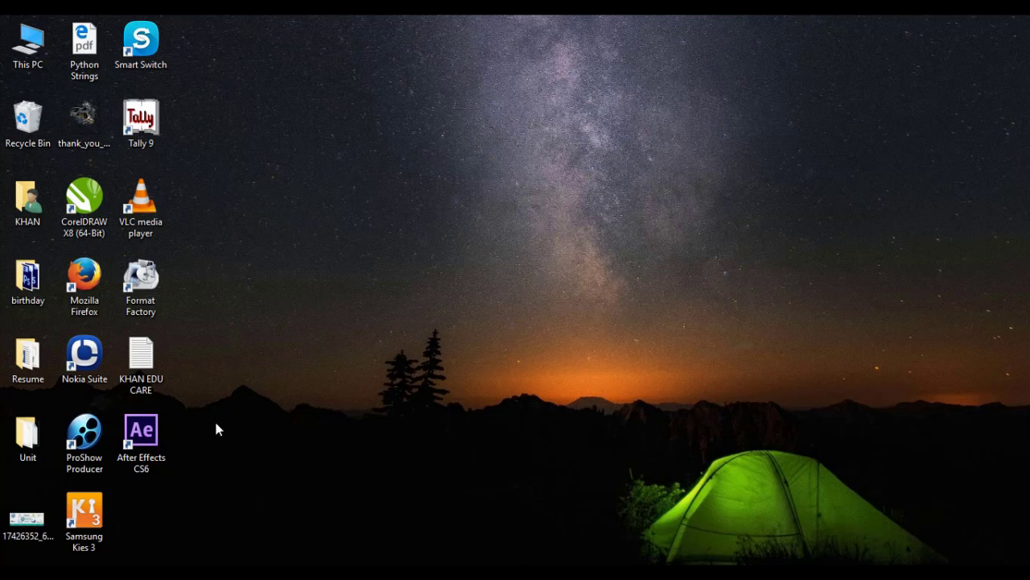
# Select the After Effects CS6 shortcut on the desktop
pyautogui.click(152, 443)
# Launch After Effects CS6, then close the hung program and cancel the solution check
pyautogui.doubleClick(125, 460)
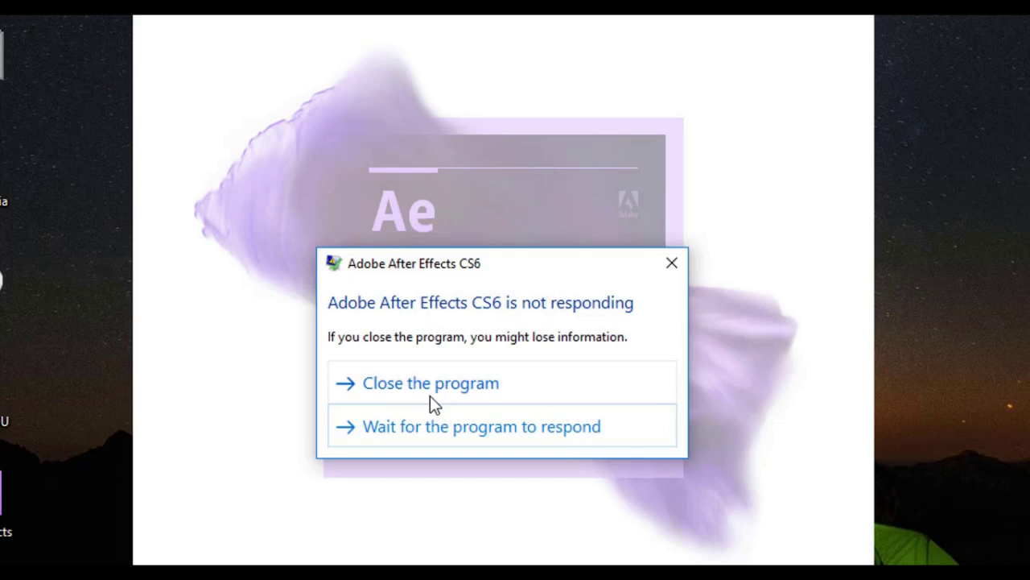
pyautogui.click(430, 384)
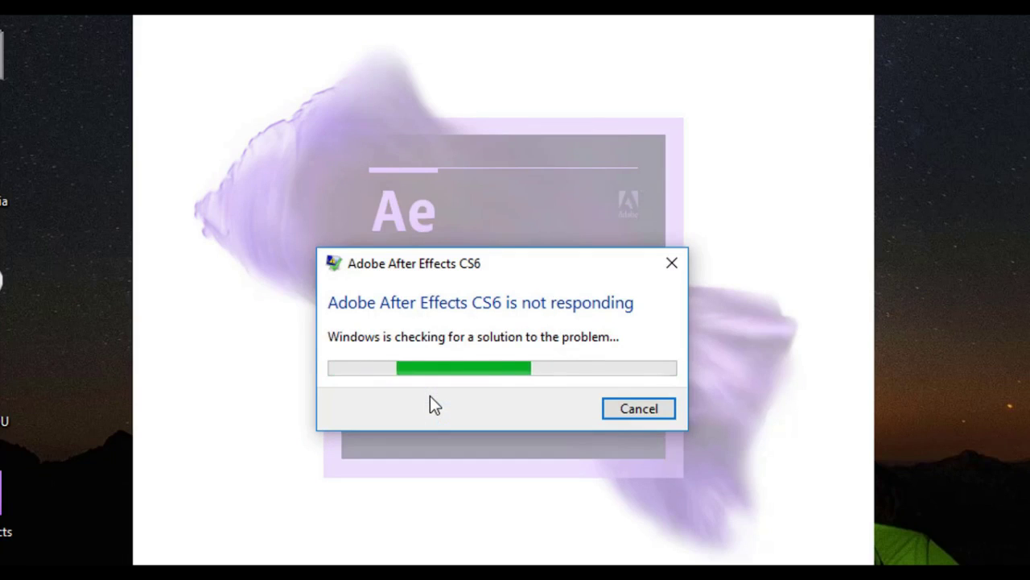
pyautogui.click(657, 409)
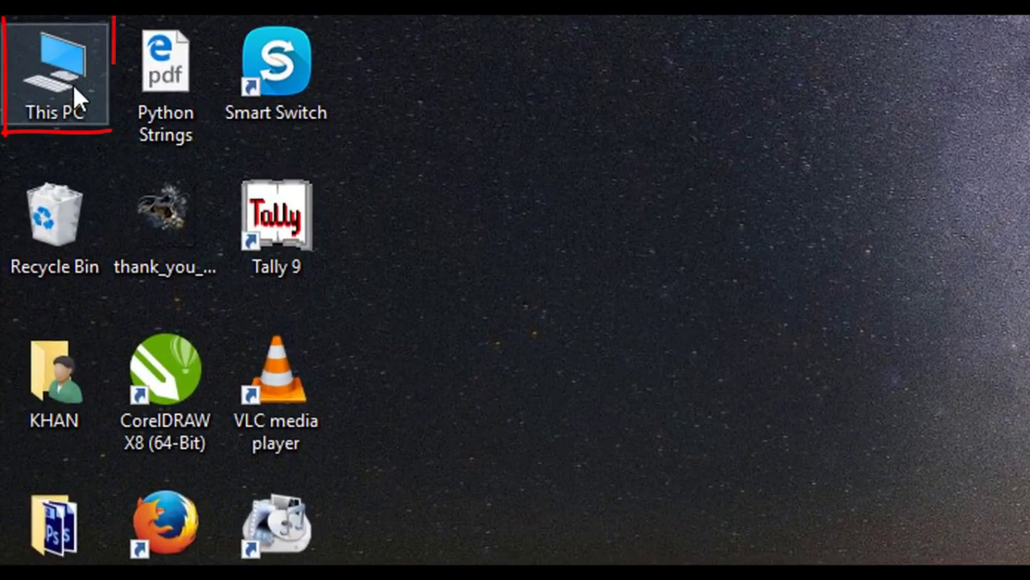
# Browse from This PC into Local Disk (C:) and its Program Files folder
pyautogui.doubleClick(72, 84)
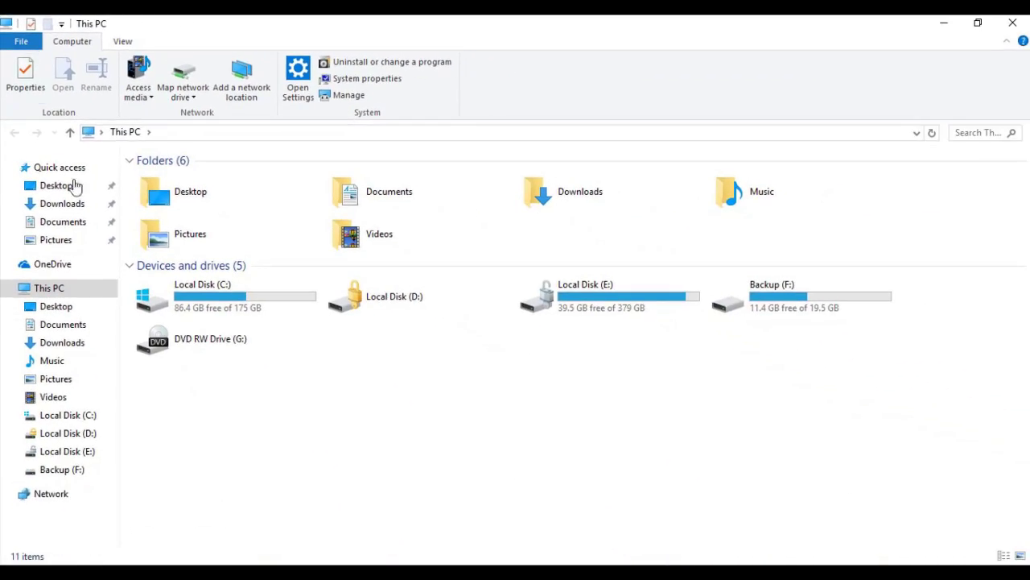
pyautogui.moveTo(527, 254)
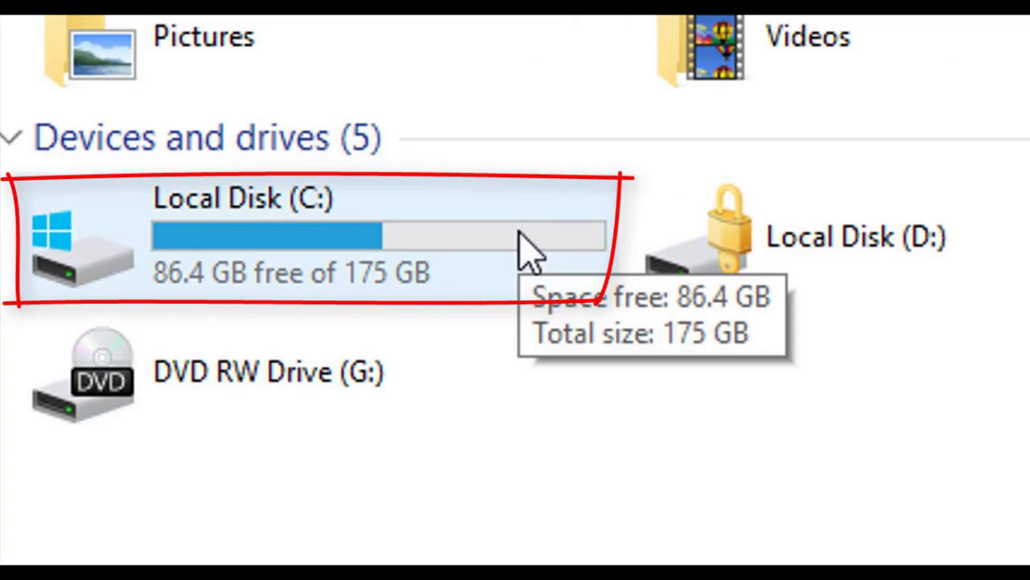
pyautogui.doubleClick(522, 241)
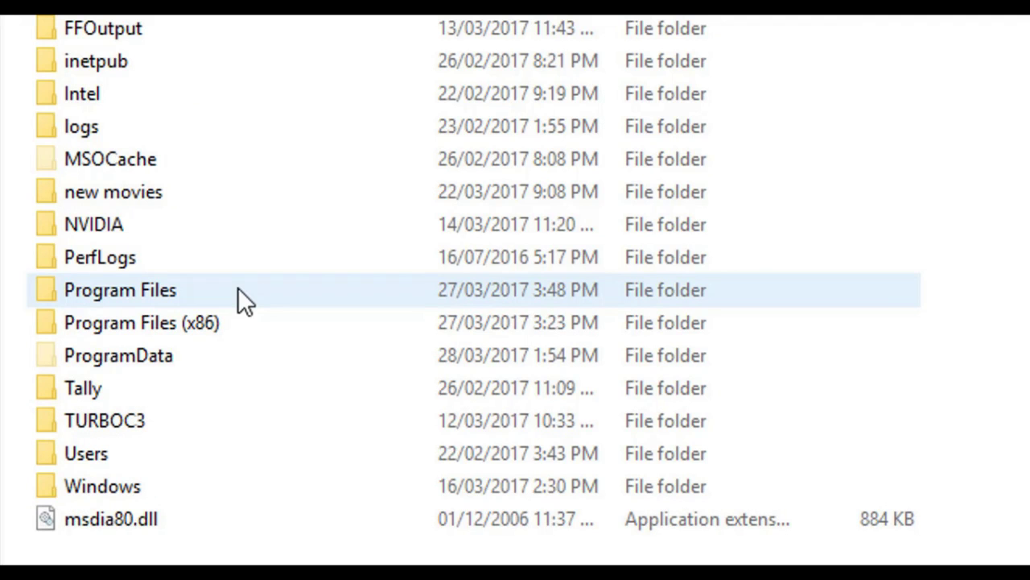
pyautogui.doubleClick(239, 288)
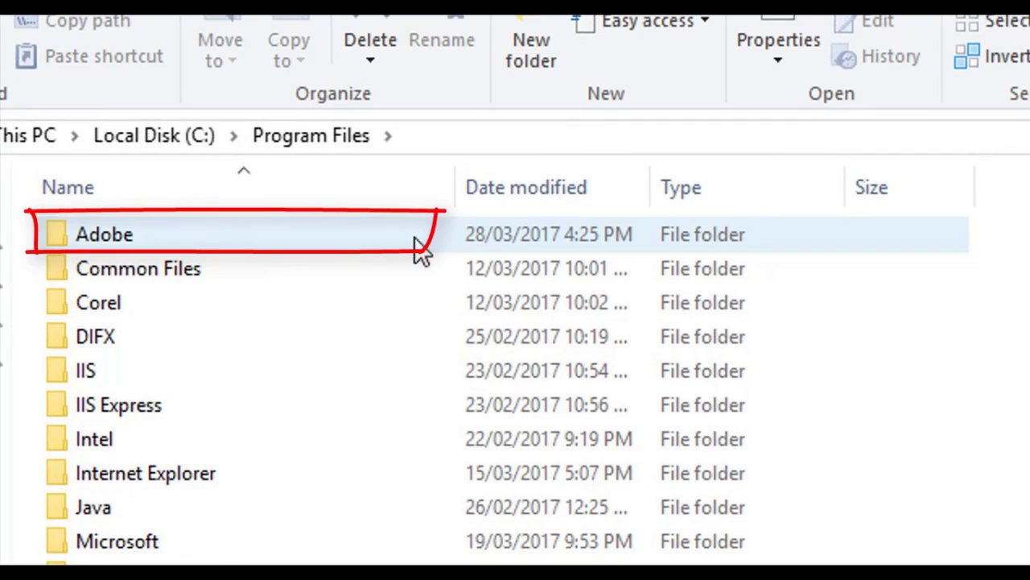
# Navigate through Adobe > Adobe After Effects CS6 > Support Files to the 32 folder
pyautogui.doubleClick(415, 238)
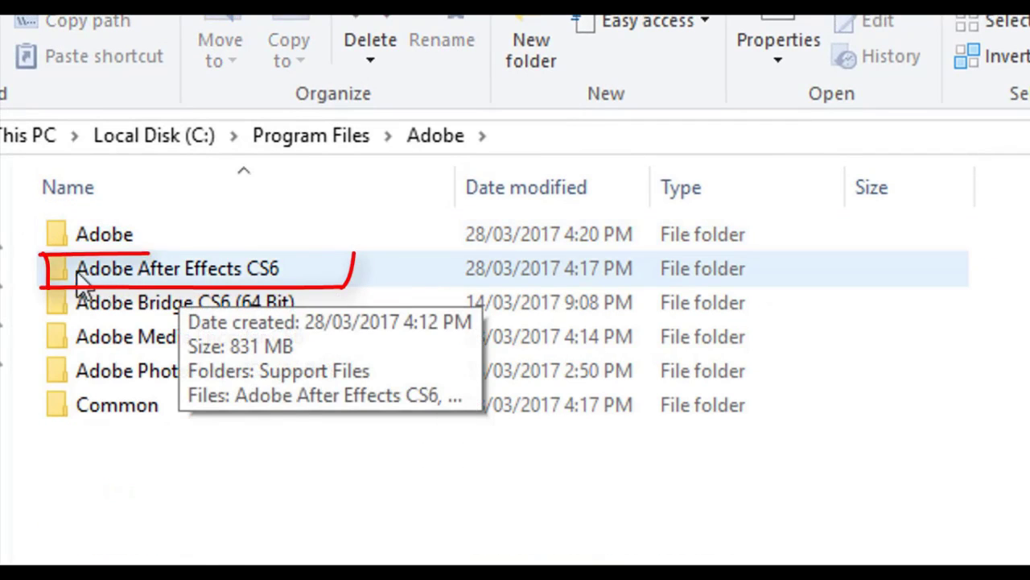
pyautogui.doubleClick(347, 275)
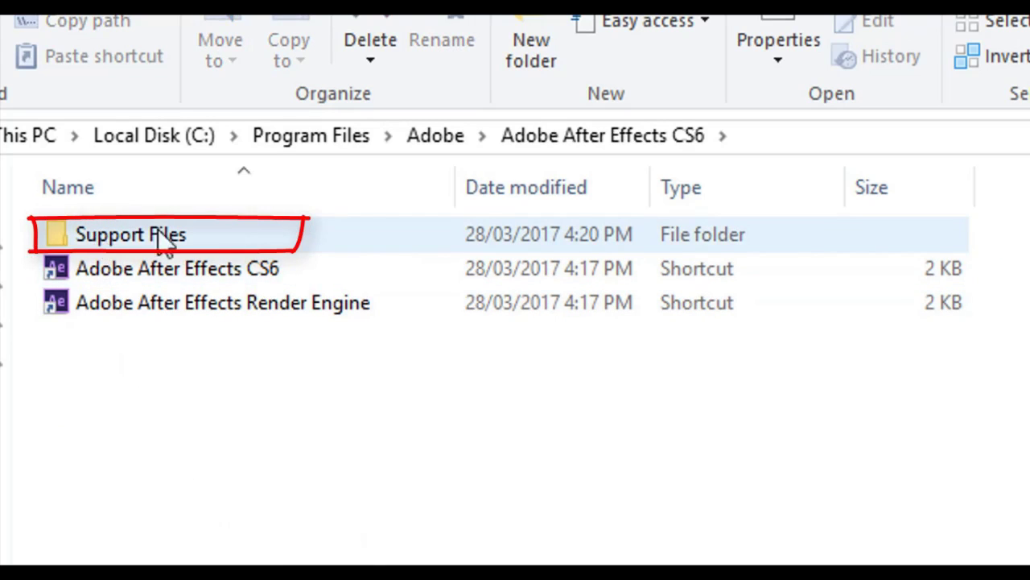
pyautogui.doubleClick(346, 234)
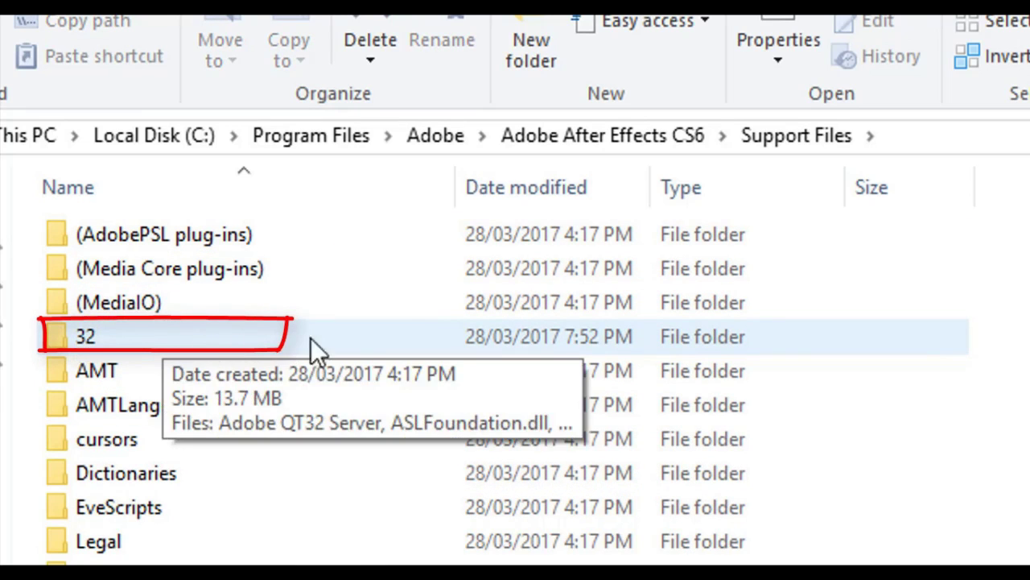
pyautogui.doubleClick(335, 338)
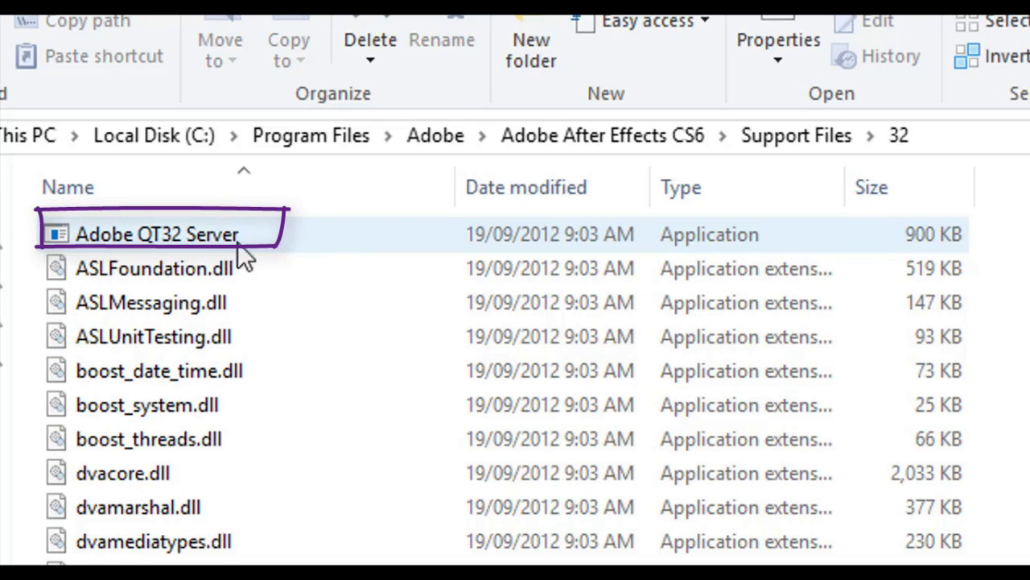
# Delete the Adobe QT32 Server file from the 32 folder
pyautogui.rightClick(332, 234)
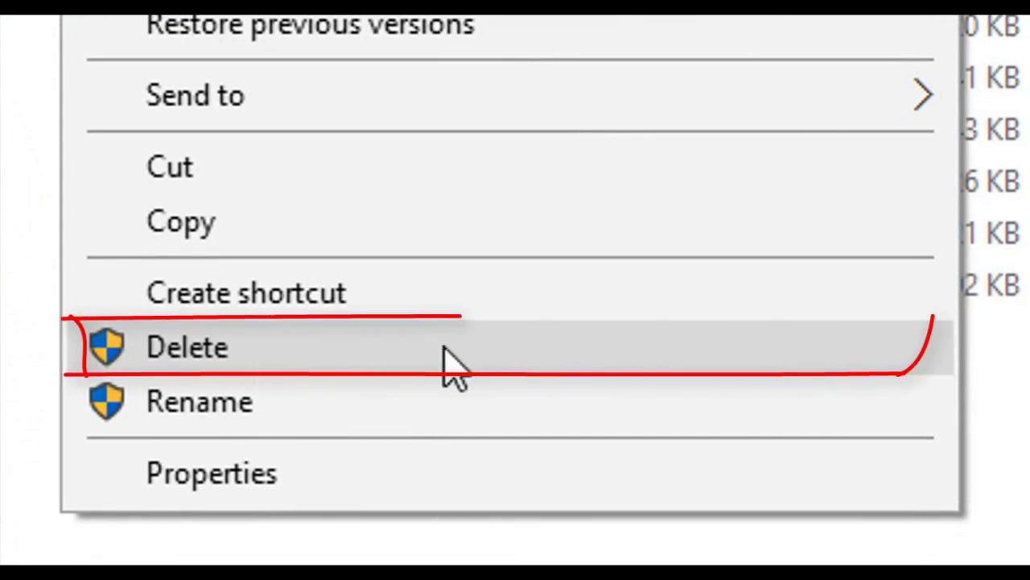
pyautogui.click(738, 348)
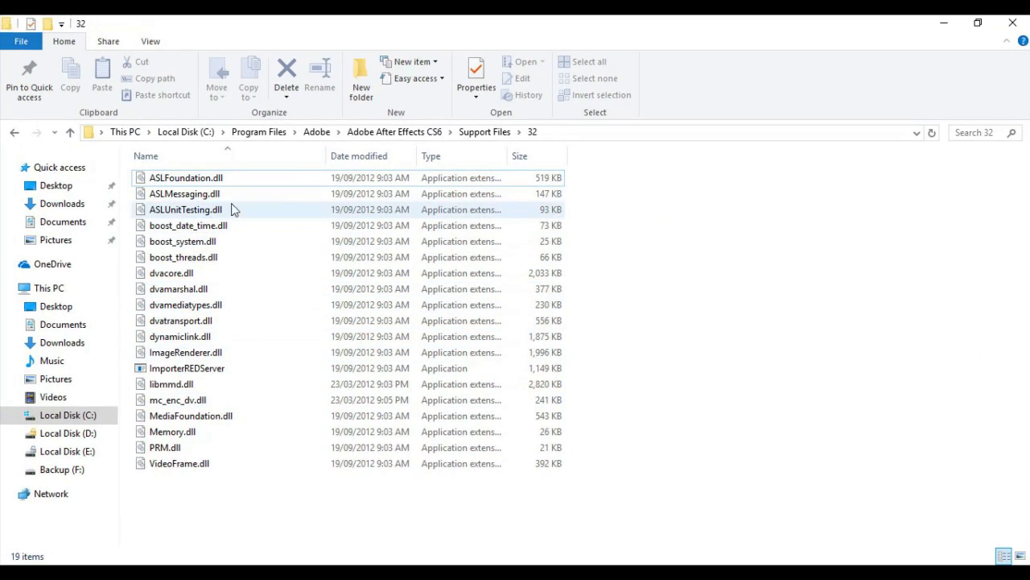
# Close File Explorer and relaunch After Effects CS6 from the desktop shortcut
pyautogui.click(1010, 26)
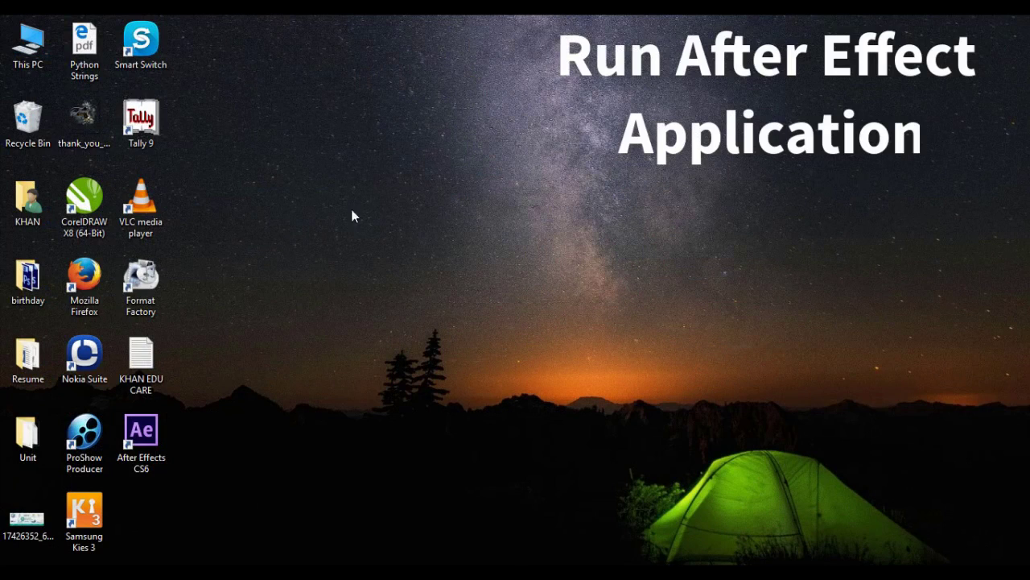
pyautogui.doubleClick(160, 430)
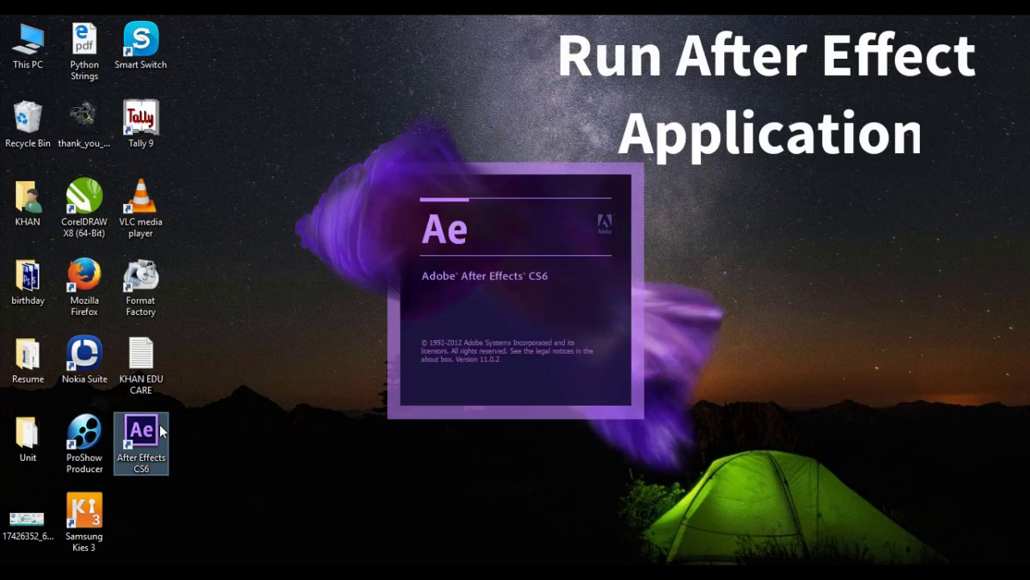